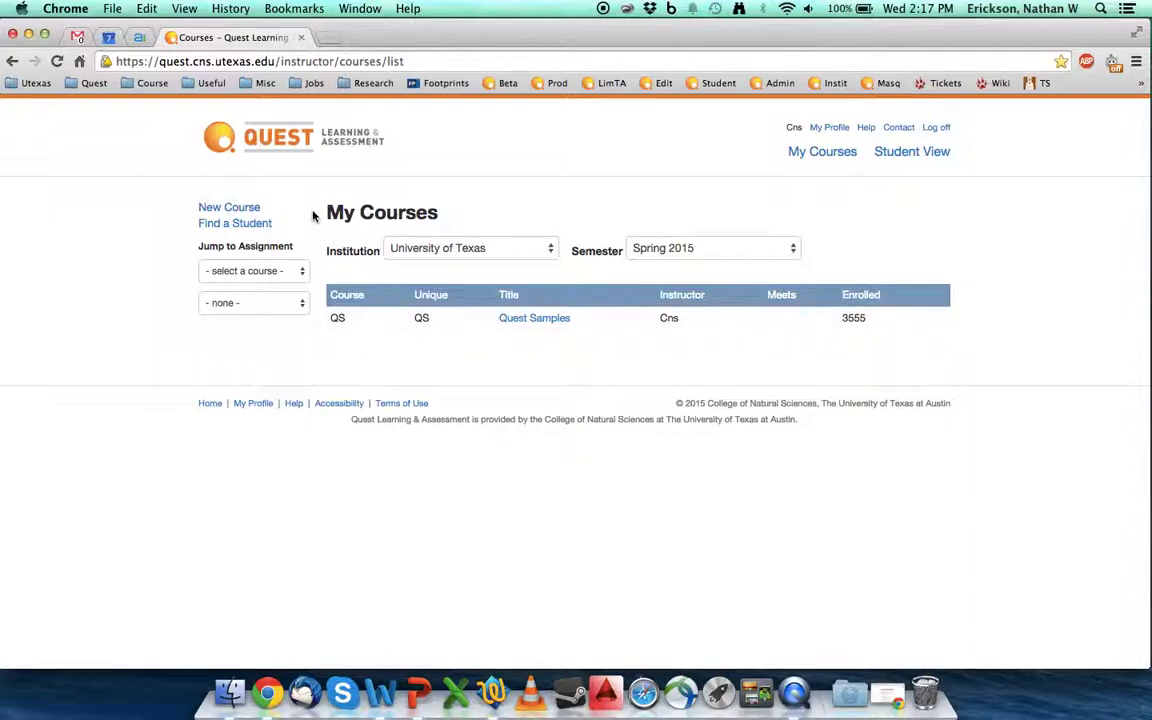
Start a new course named 'New Course' with short name NC101 and fill in its unique identifier
left_click(218, 208)
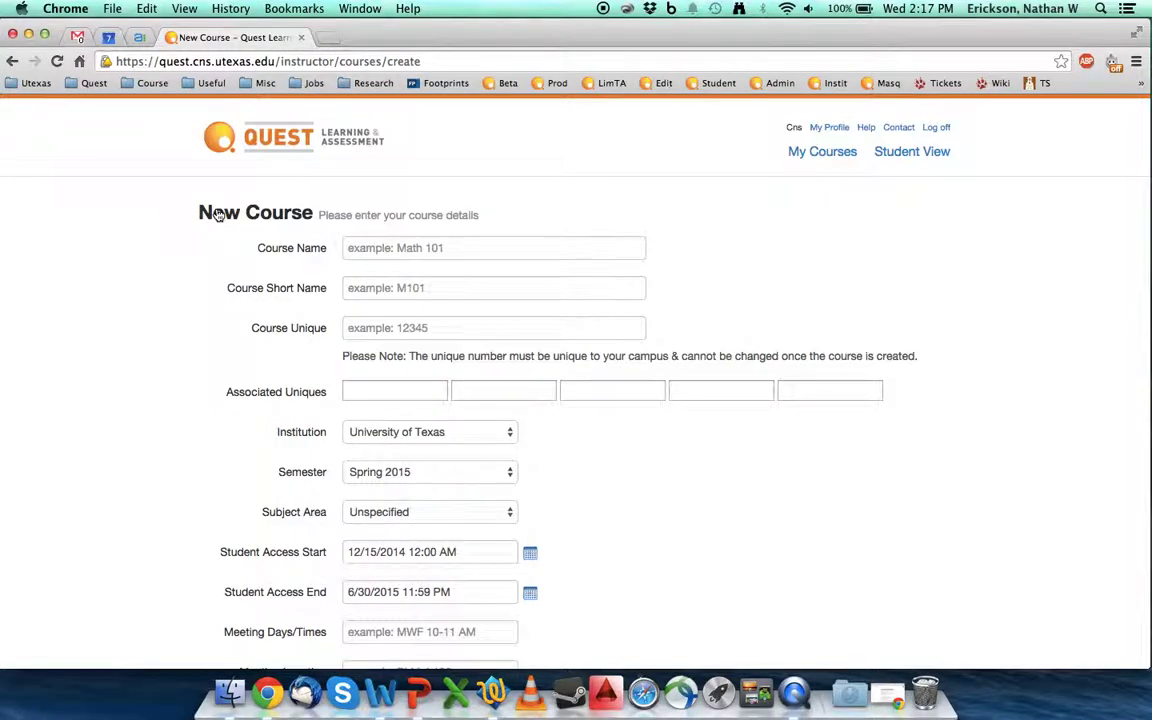
left_click(400, 253)
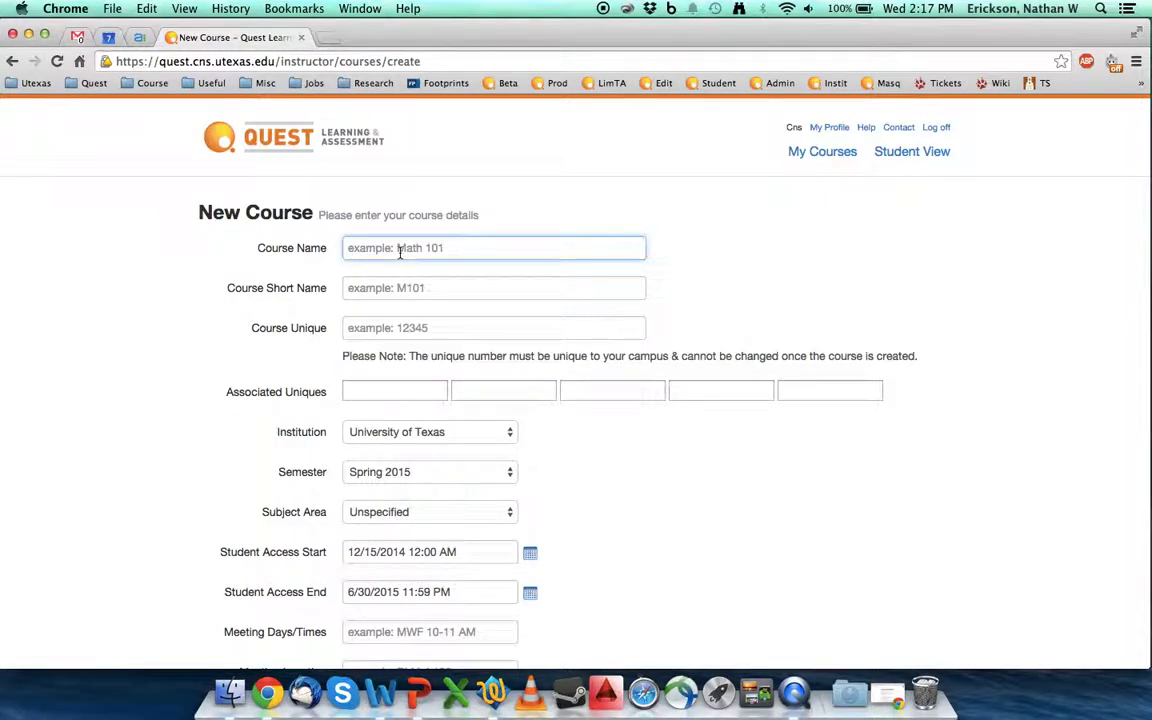
type("New Course")
key("Tab")
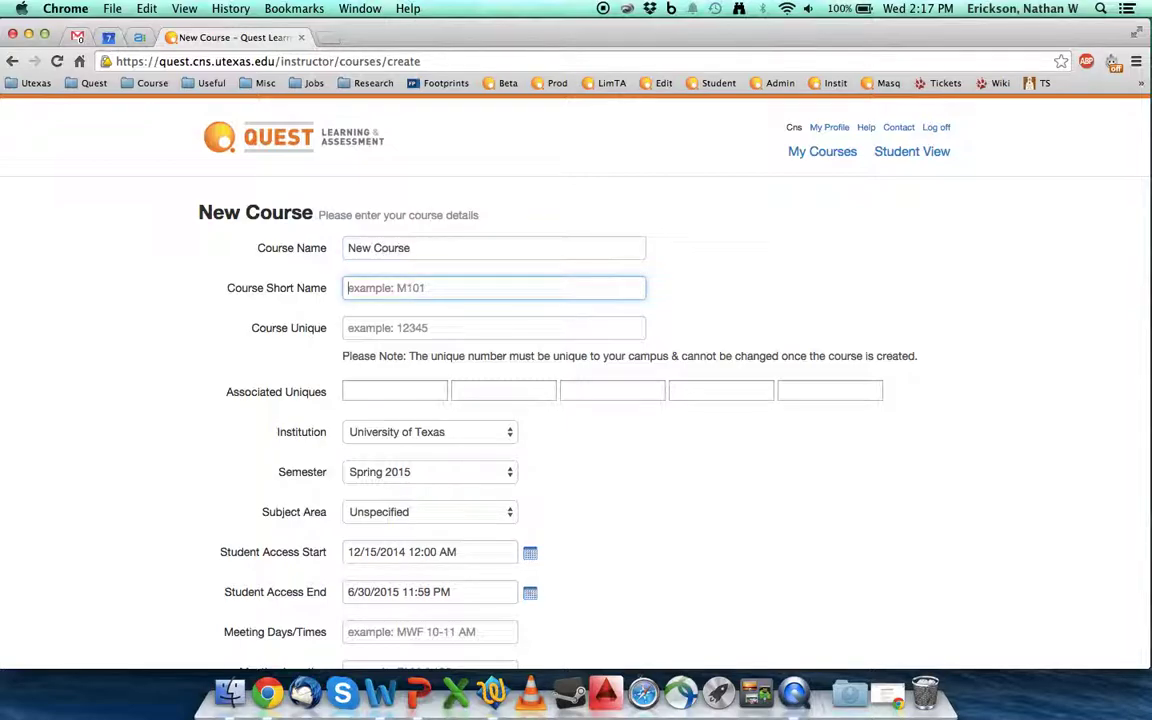
type("NC101")
key("Tab")
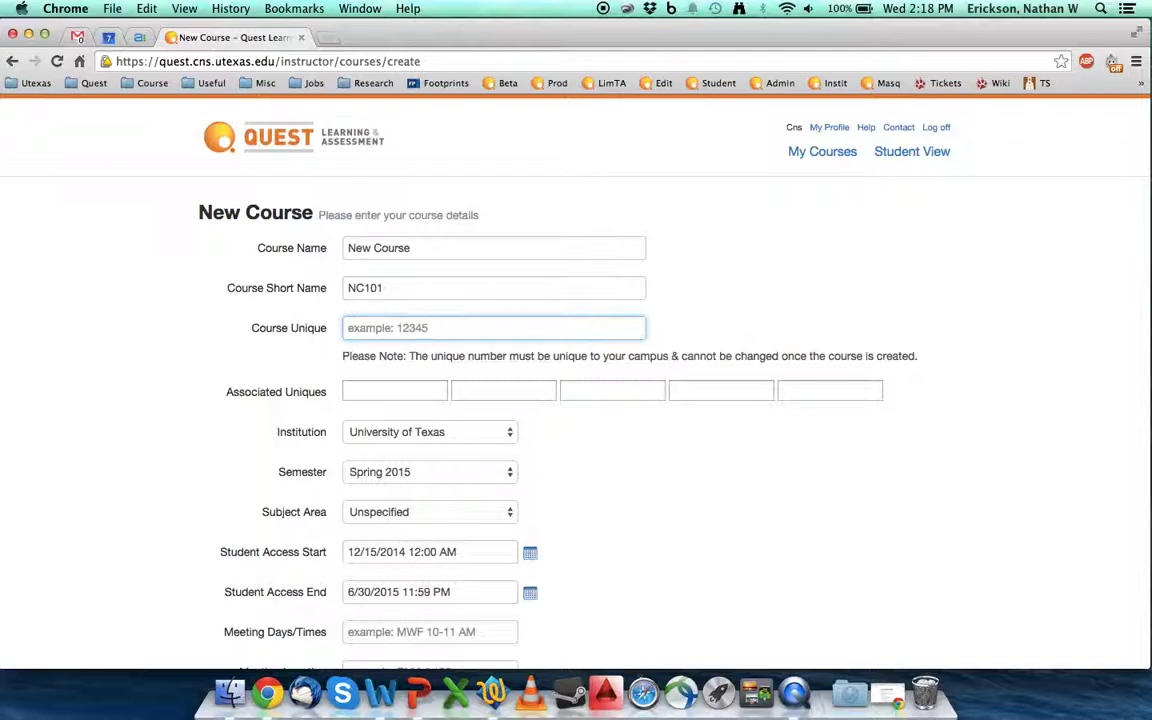
type("NC101Erickson")
scroll(617, 437, "down", 2)
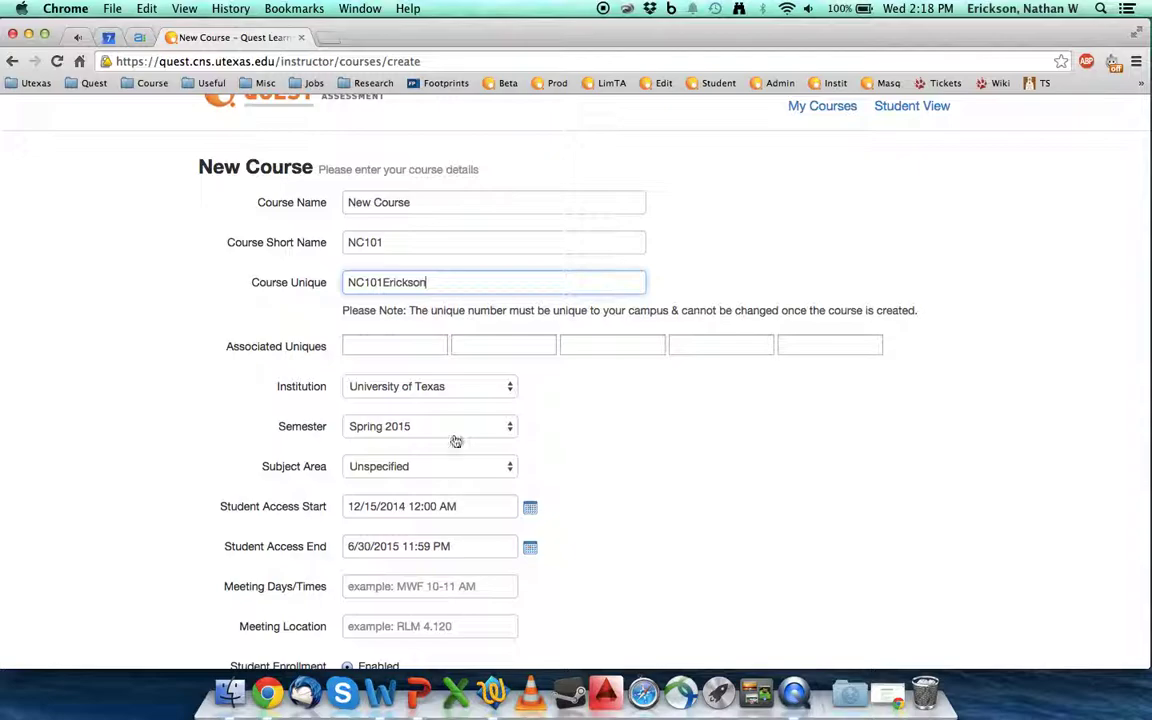
Set the course's subject area to Math
left_click(443, 468)
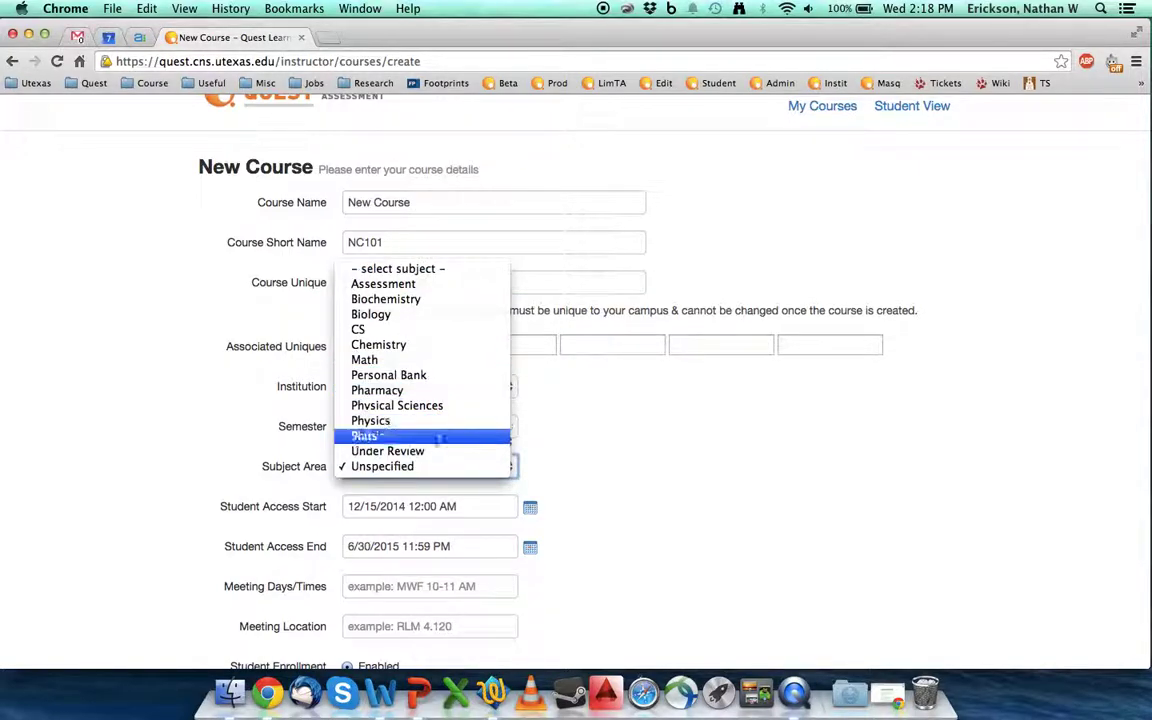
left_click(410, 362)
scroll(588, 427, "down", 3)
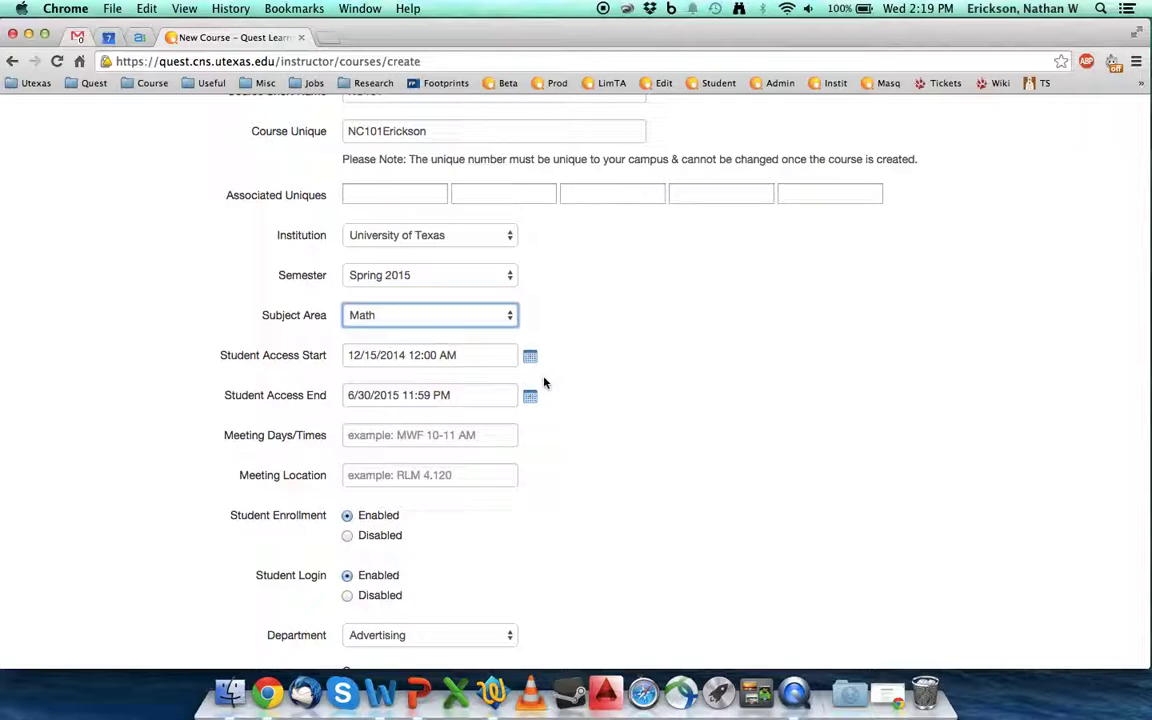
Set the student access start date to January 15, 2015 from the calendar
left_click(357, 356)
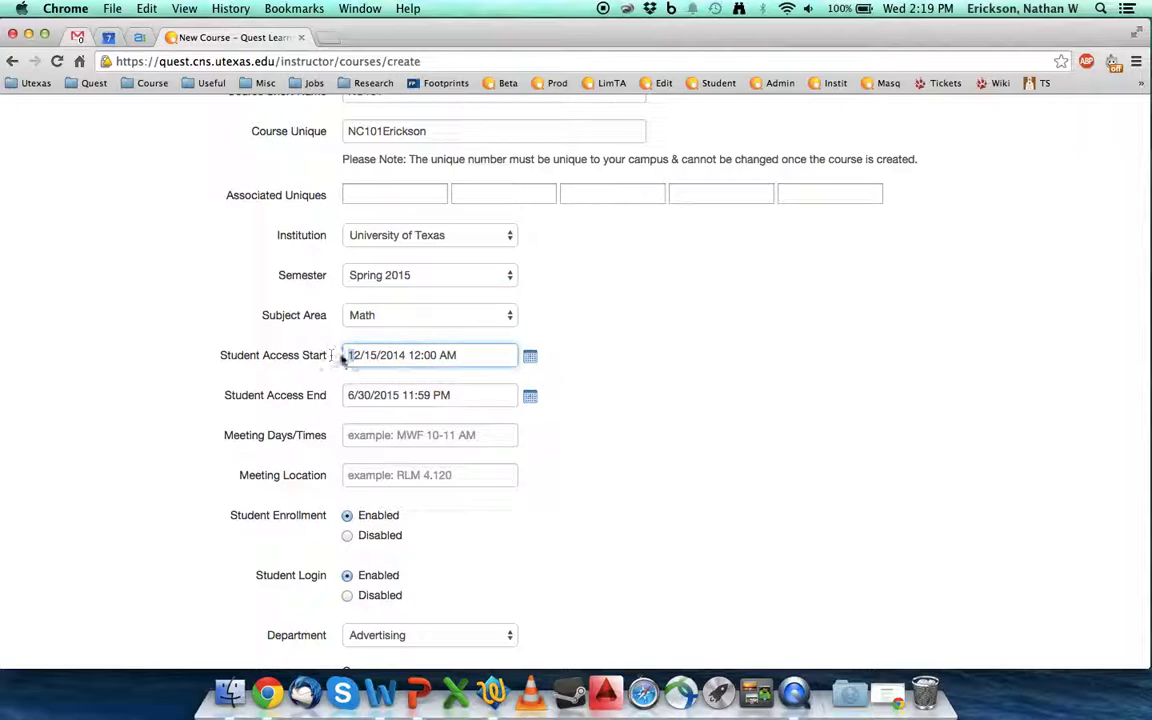
left_click(357, 356)
left_click(530, 356)
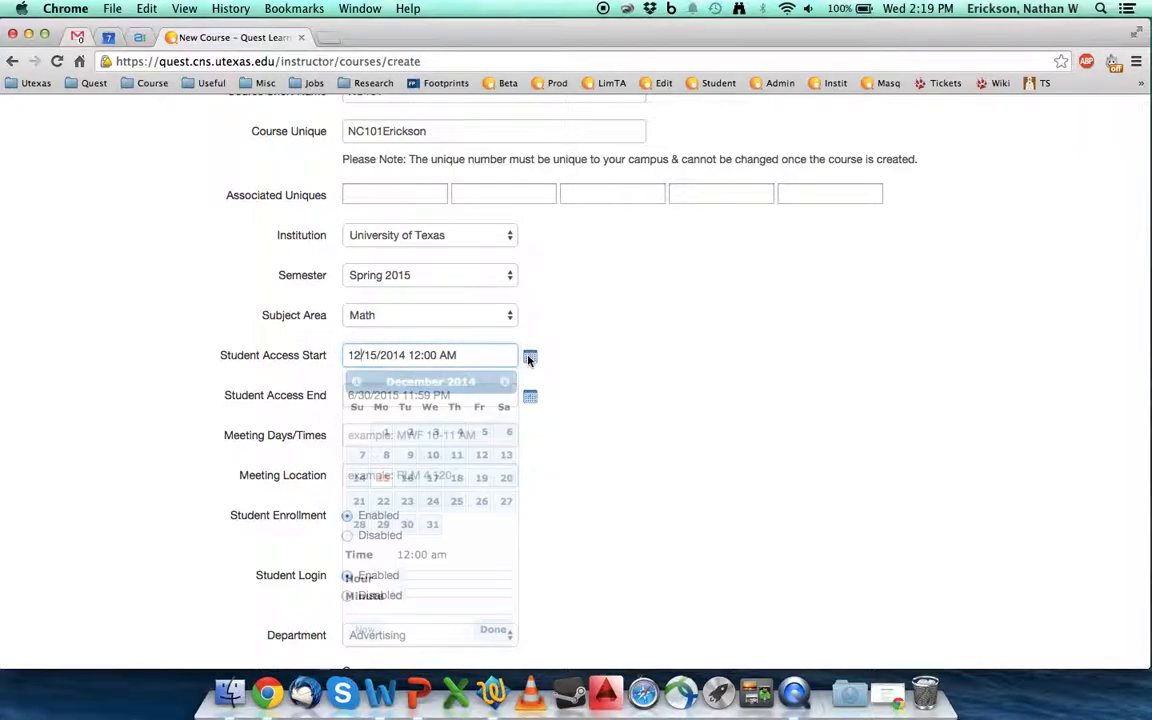
left_click(505, 383)
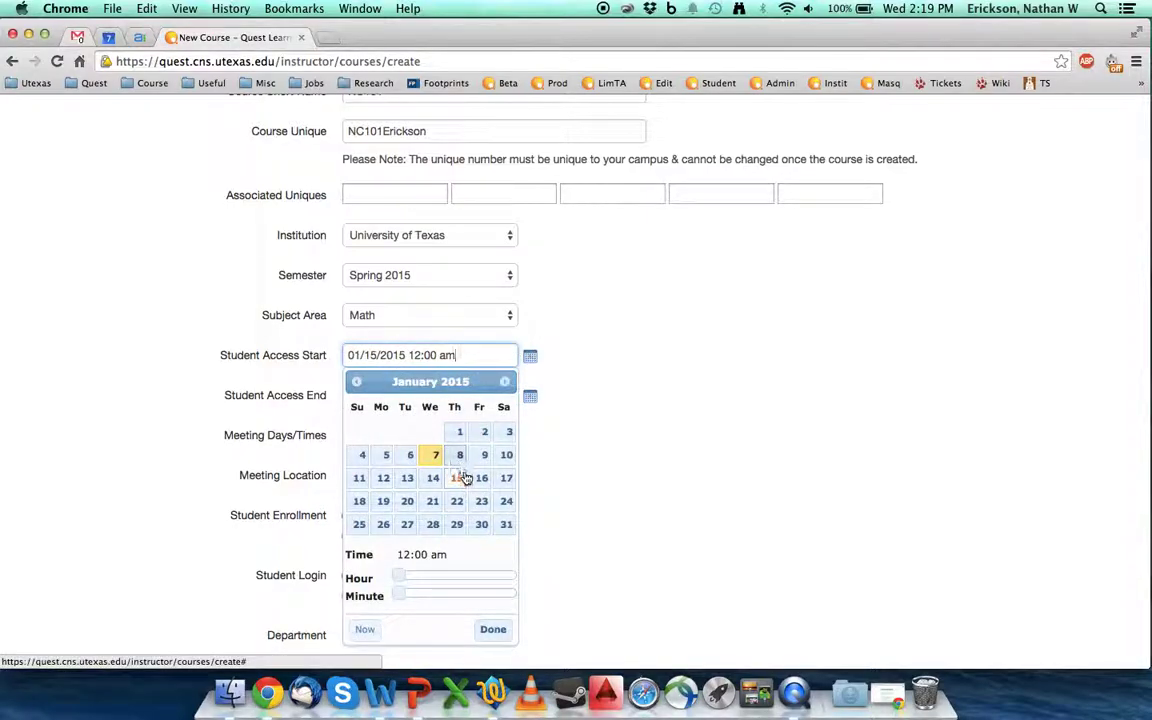
left_click(493, 629)
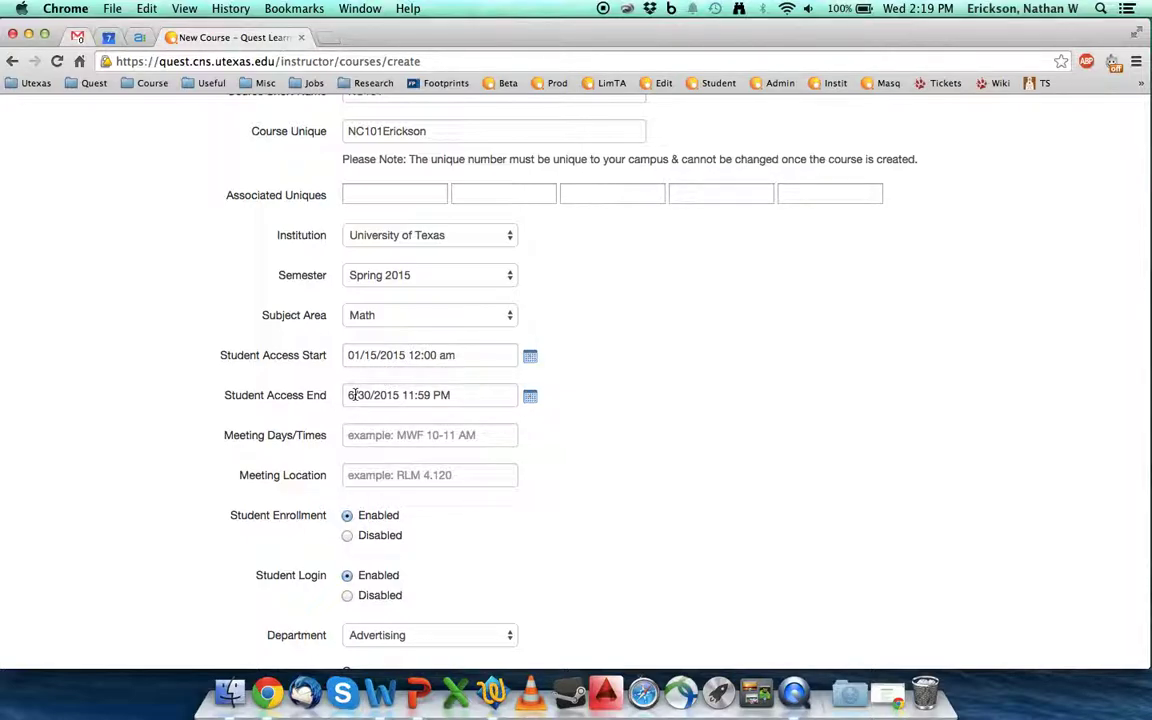
left_click(372, 436)
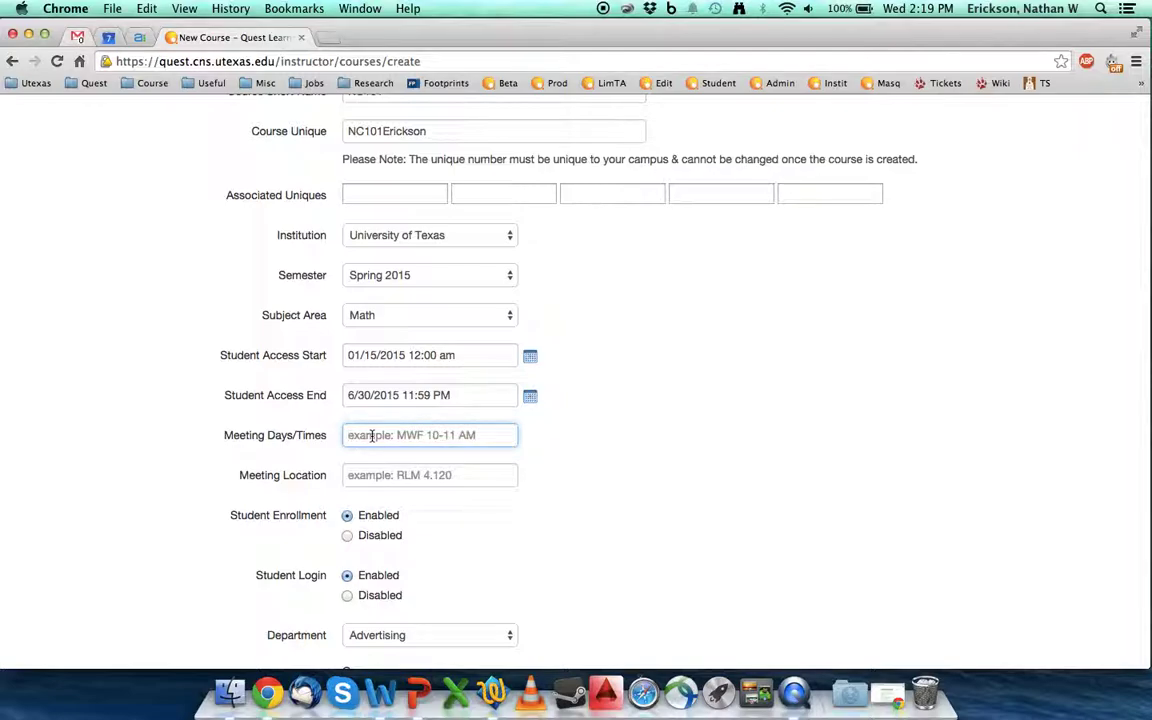
Enter meeting days/times 'MWF 8-10' and meeting location 'Main Building 101'
left_click(372, 434)
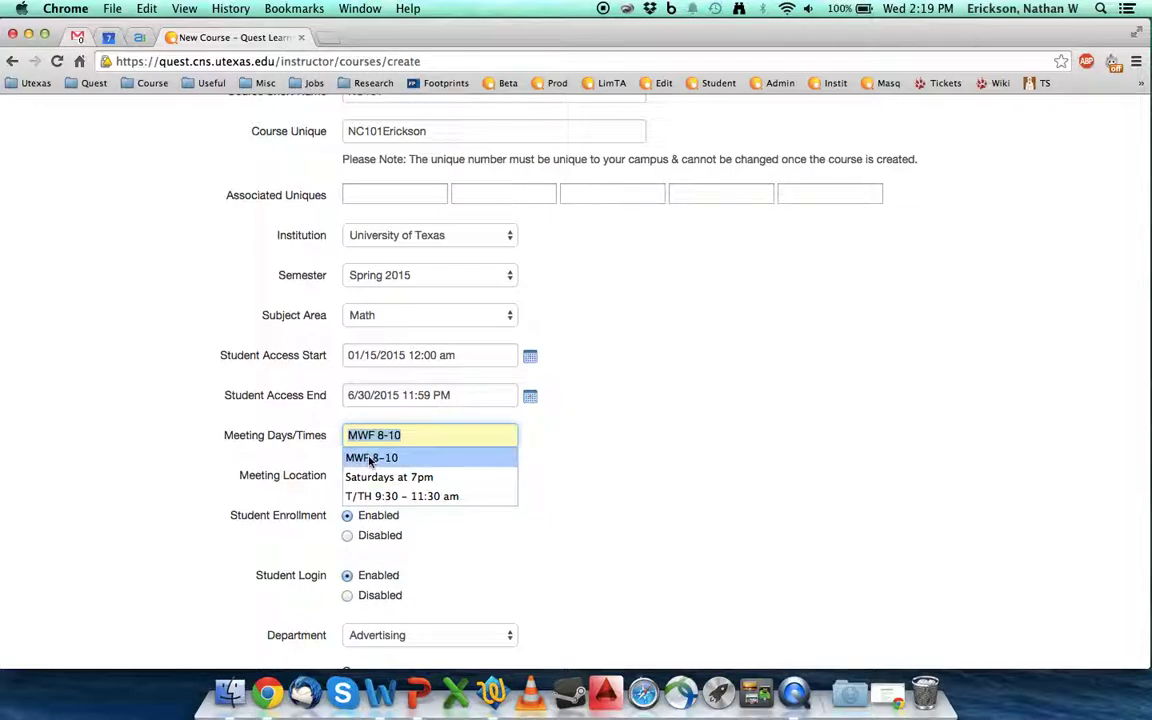
left_click(373, 457)
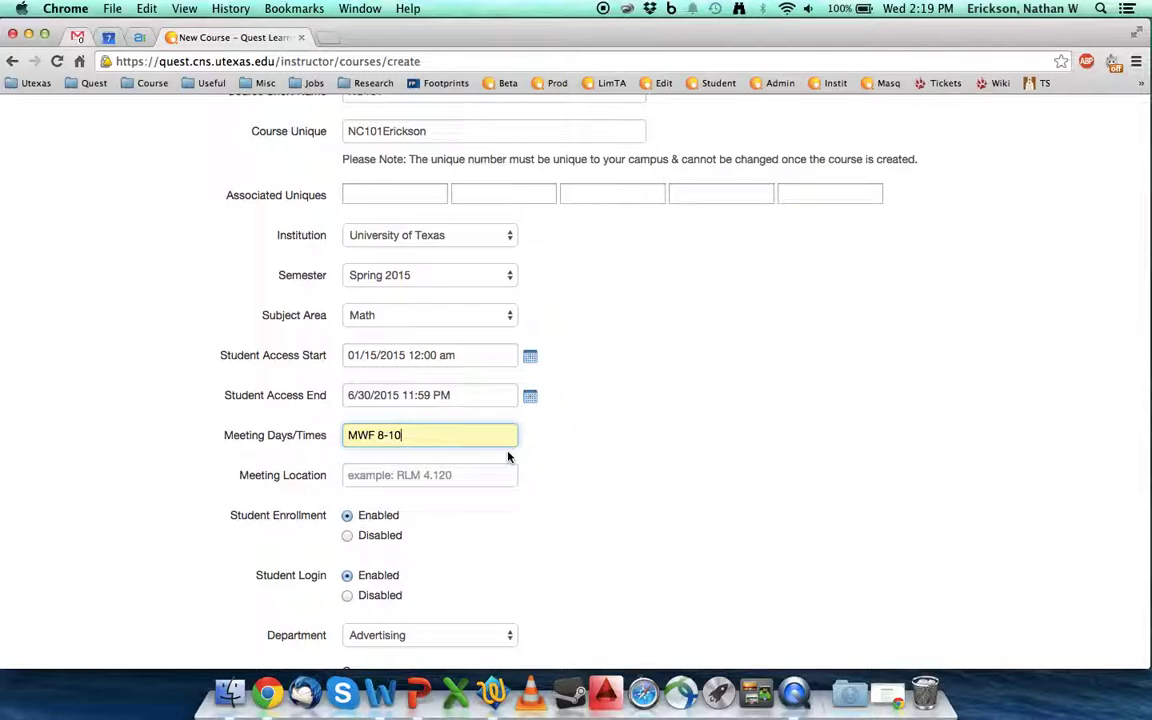
left_click(430, 476)
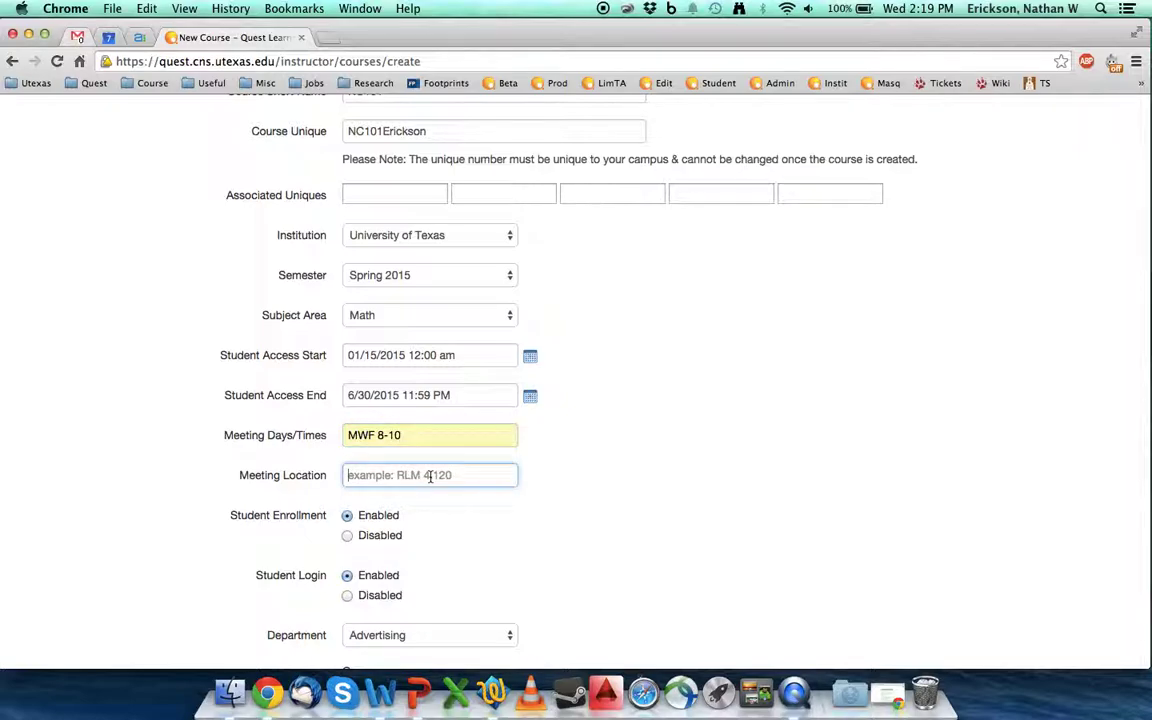
type("Main")
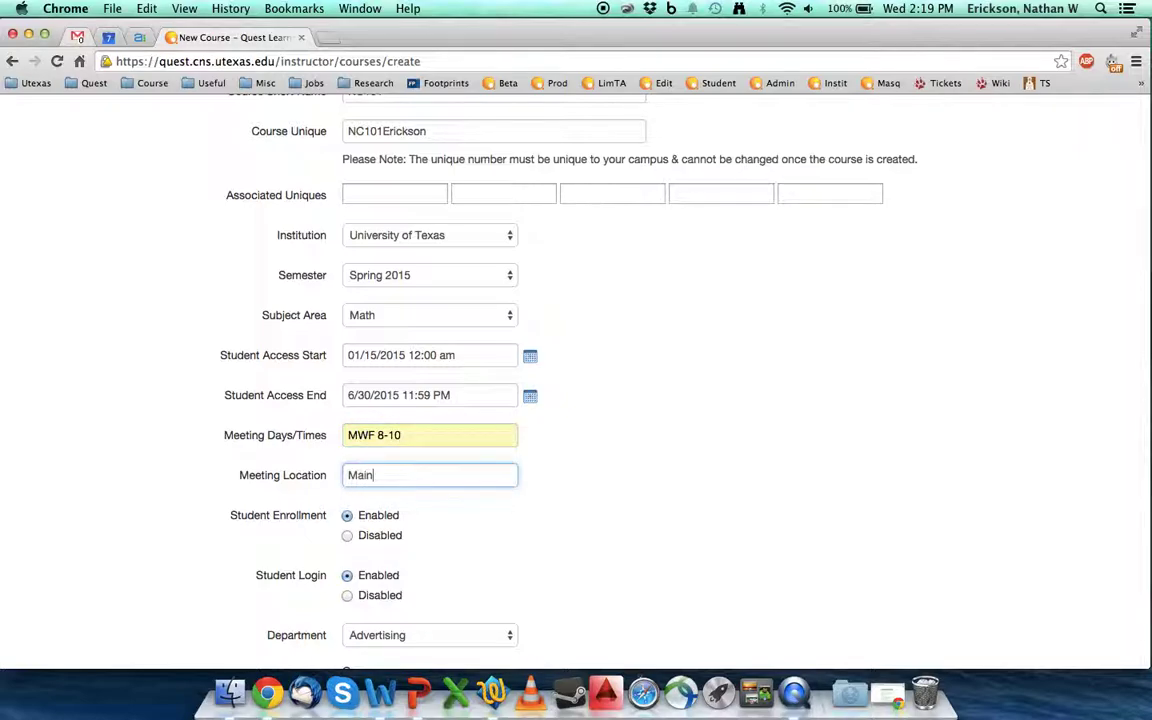
type("building")
key("BackSpace")
key("BackSpace")
key("BackSpace")
key("BackSpace")
key("BackSpace")
key("BackSpace")
key("BackSpace")
key("BackSpace")
type("Building")
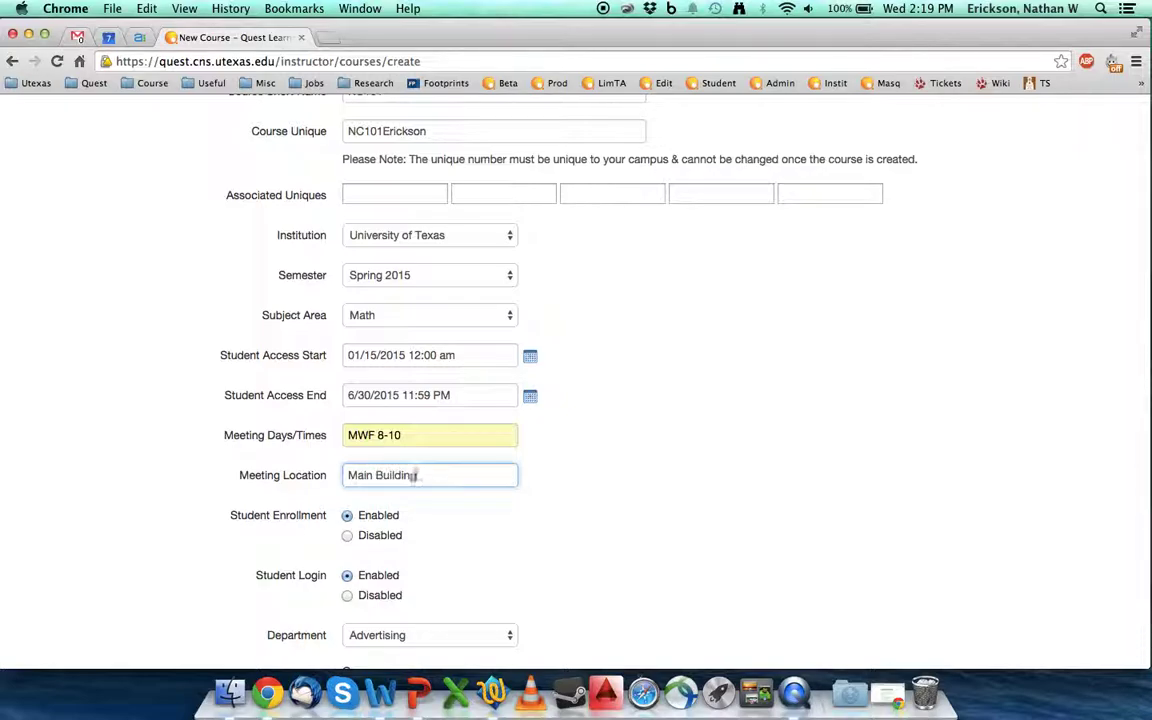
type(" 101")
scroll(665, 527, "down", 3)
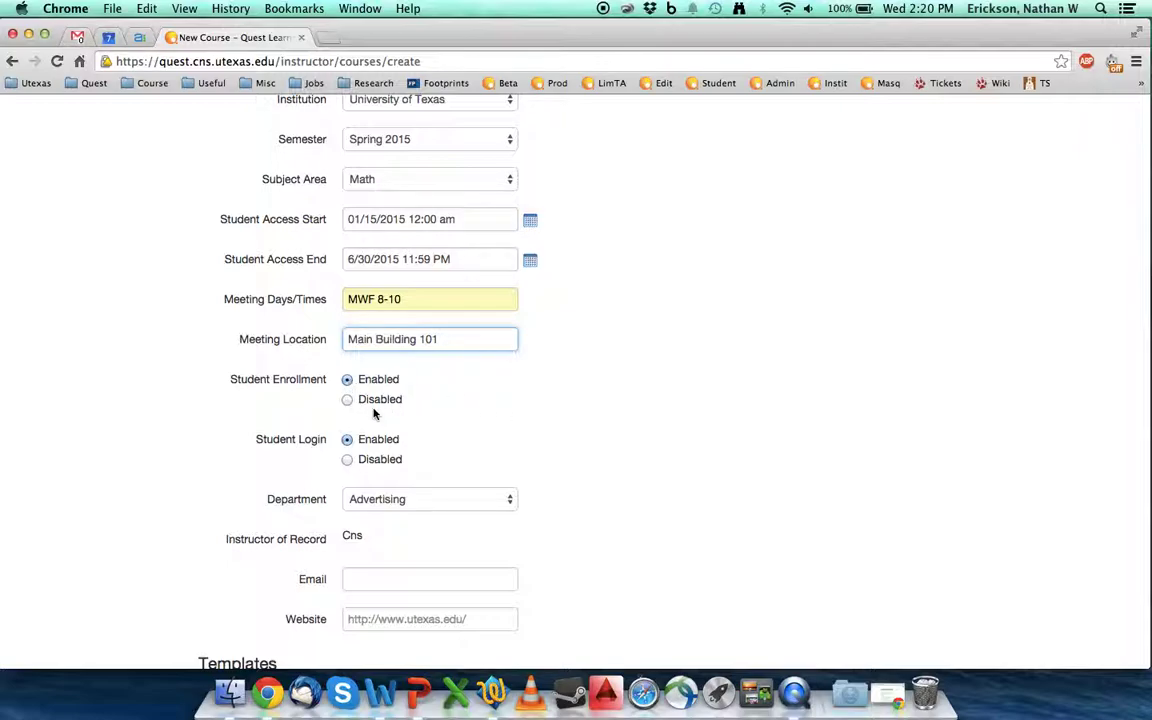
Choose Math as the course's department
scroll(403, 439, "down", 3)
scroll(403, 439, "down", 1)
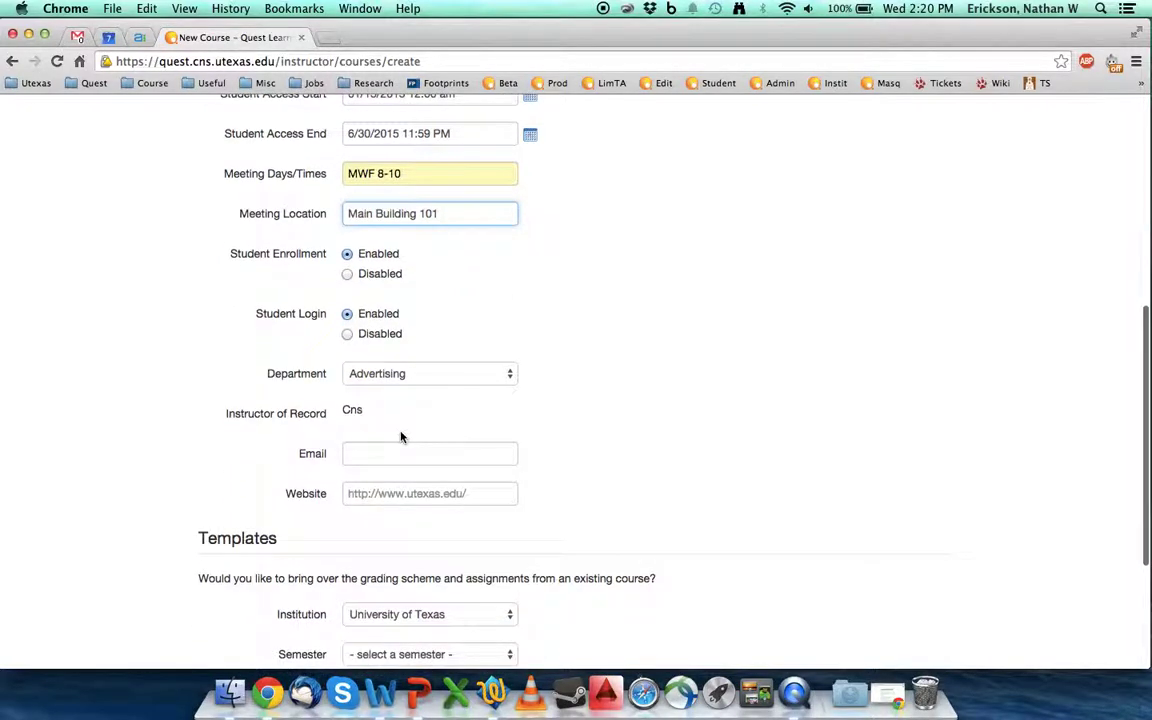
left_click(417, 373)
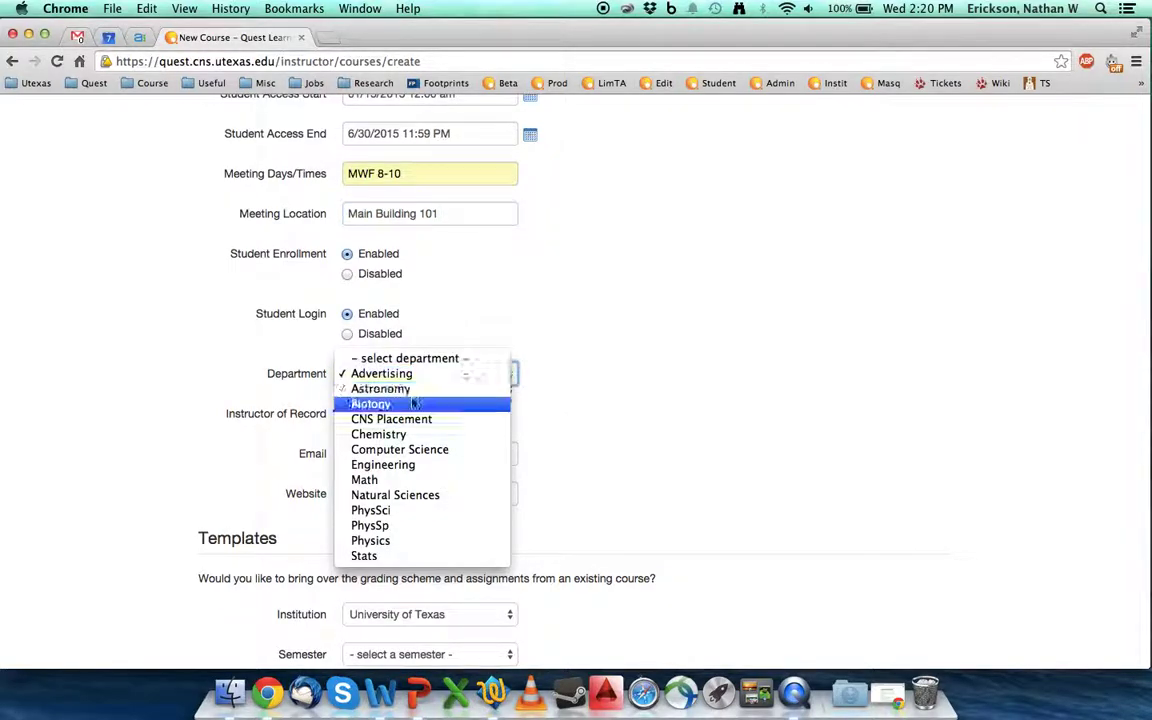
left_click(397, 480)
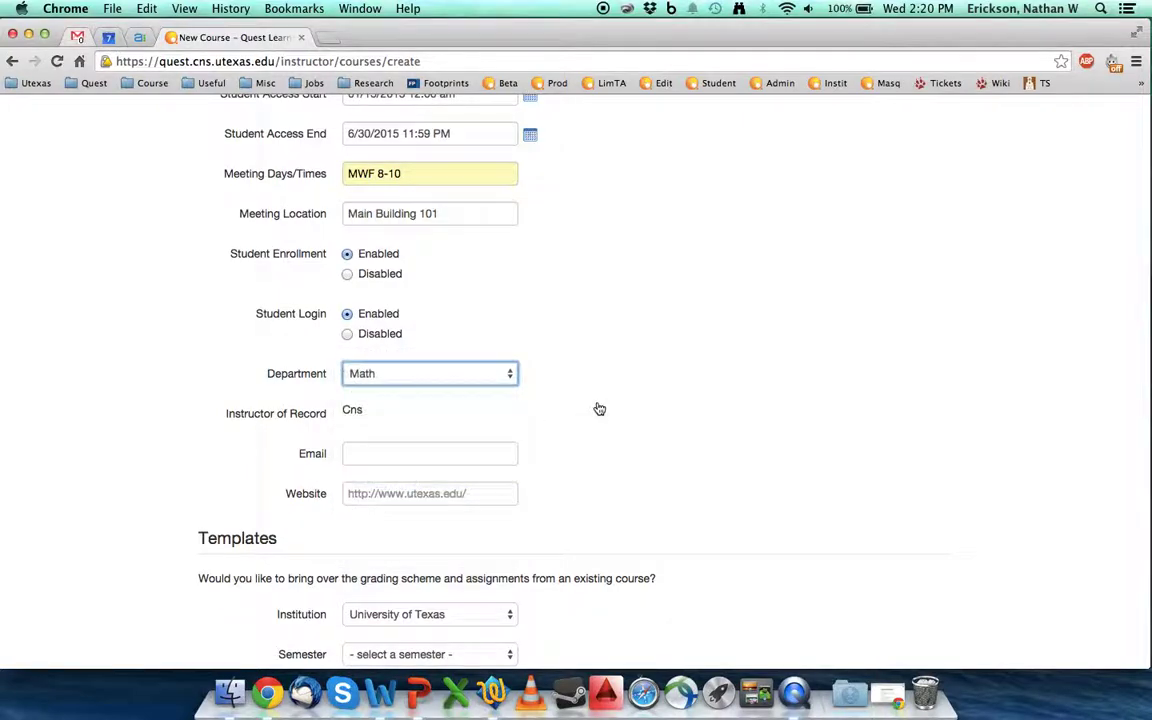
scroll(599, 406, "up", 1)
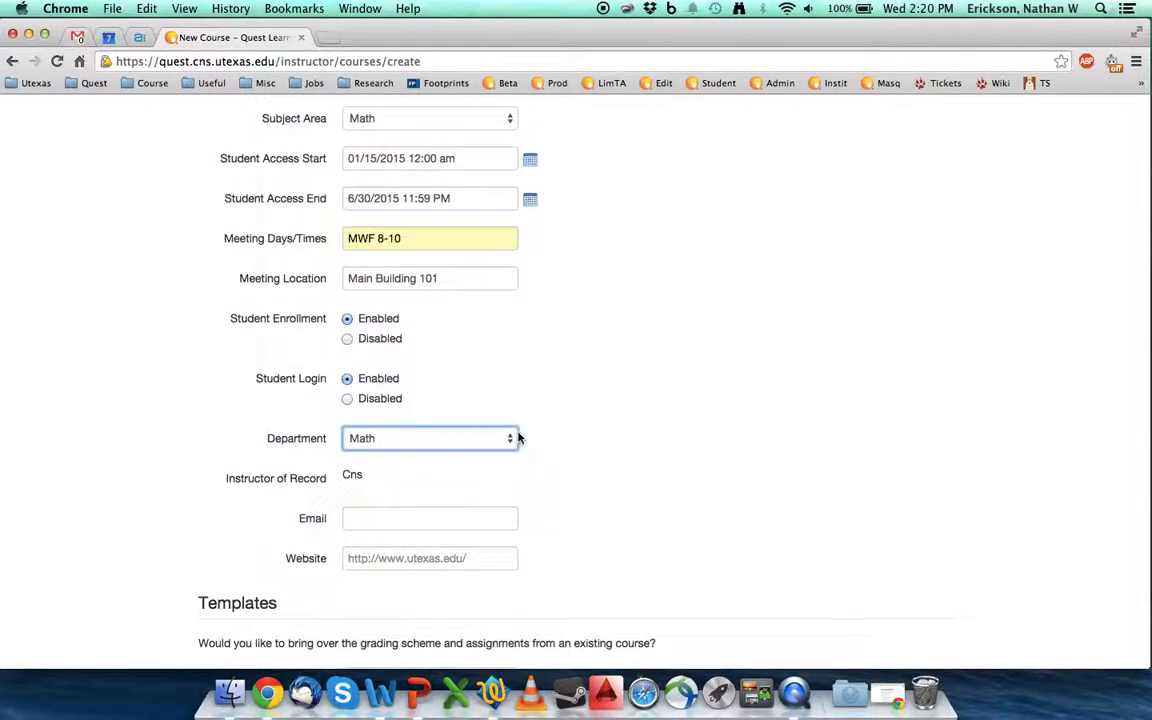
scroll(517, 440, "down", 3)
Fill in the course contact e-mail address
left_click(424, 410)
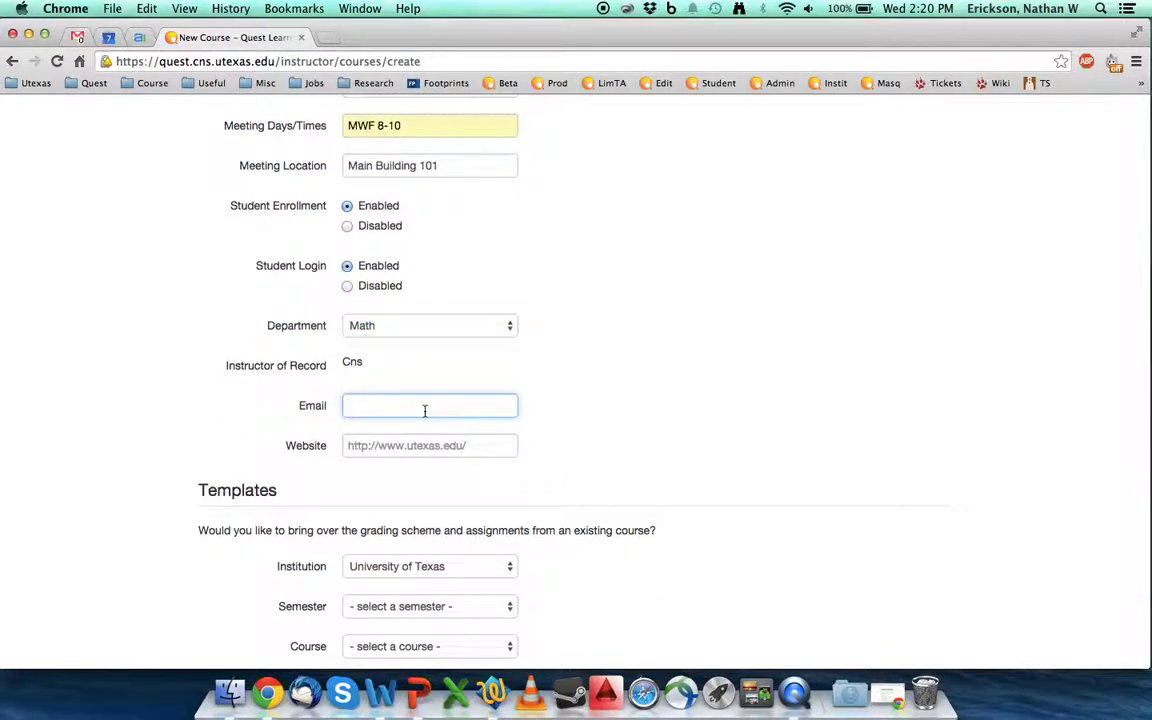
type("example@gmail.com")
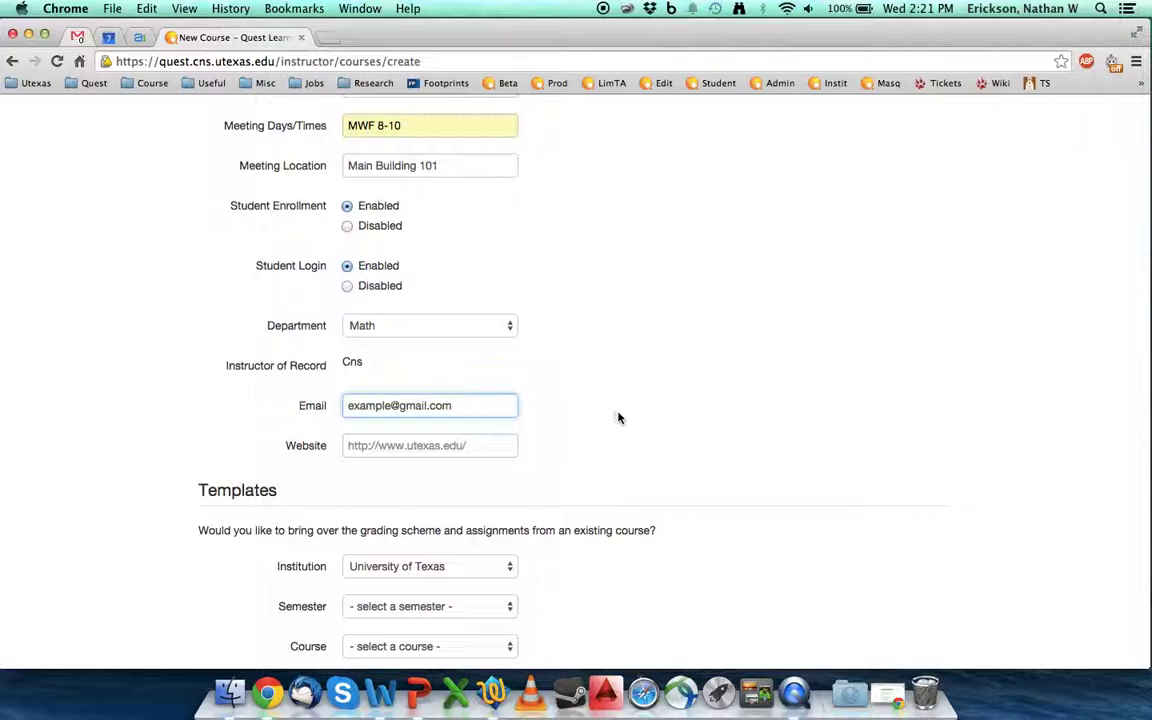
scroll(620, 418, "down", 3)
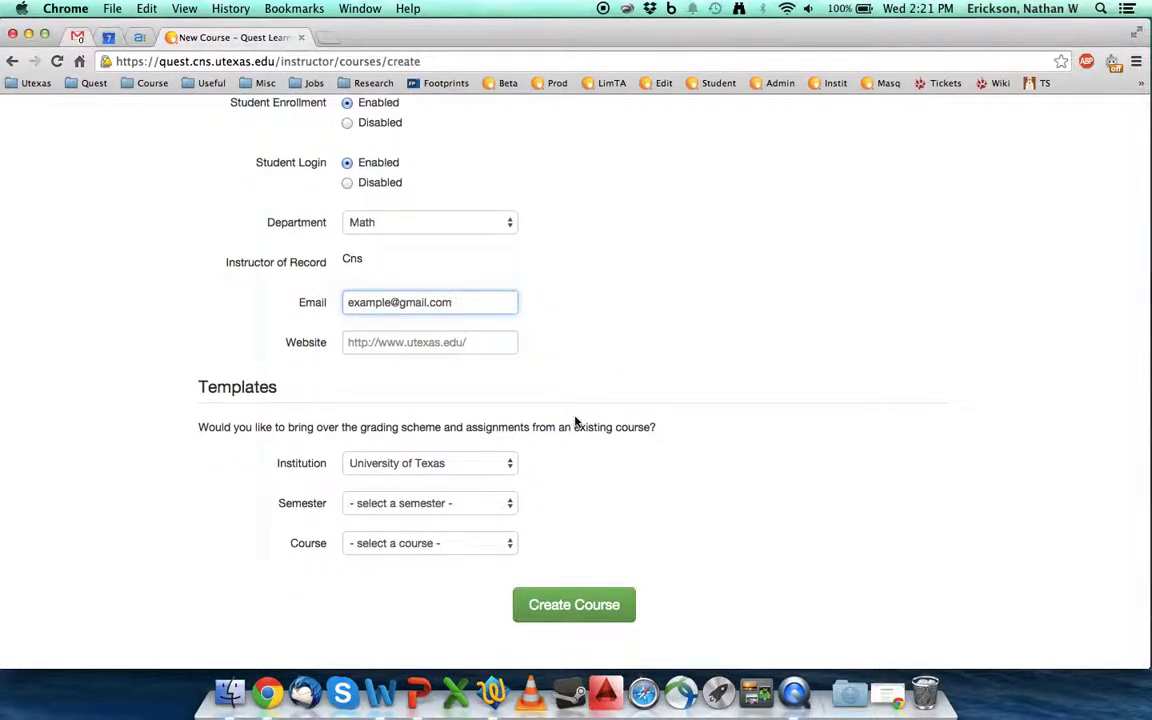
Pick Spring 2015 as the template semester and reset the template course to '- select a course -'
left_click(397, 504)
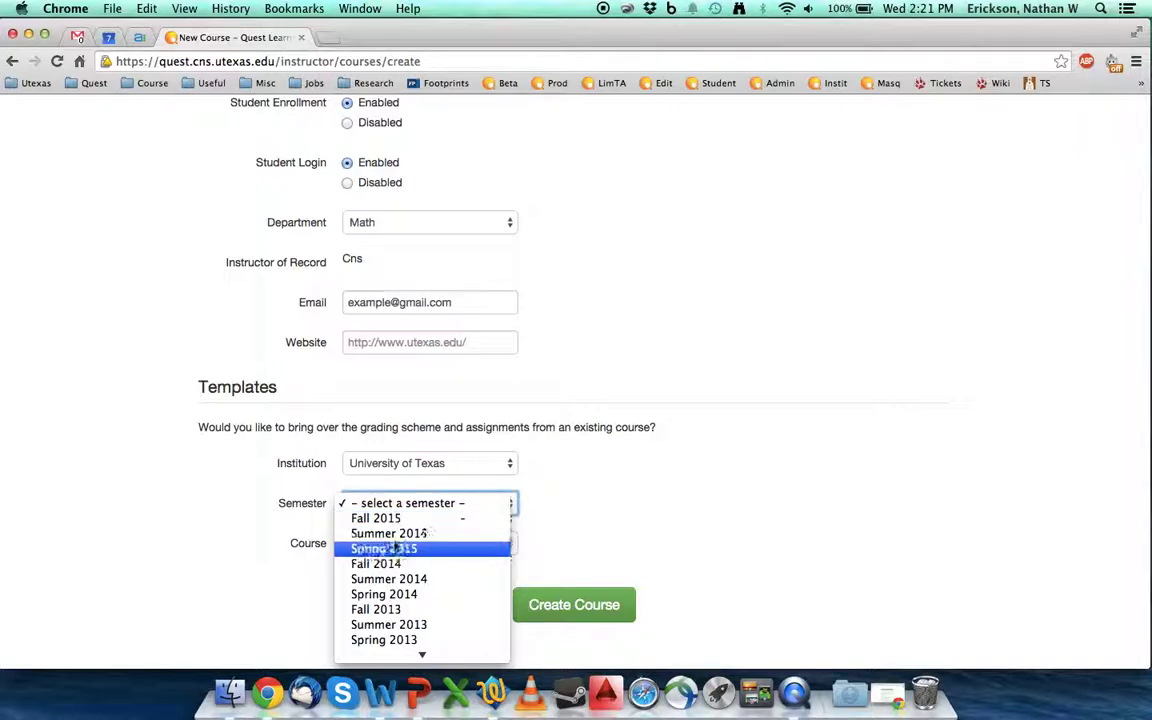
left_click(397, 549)
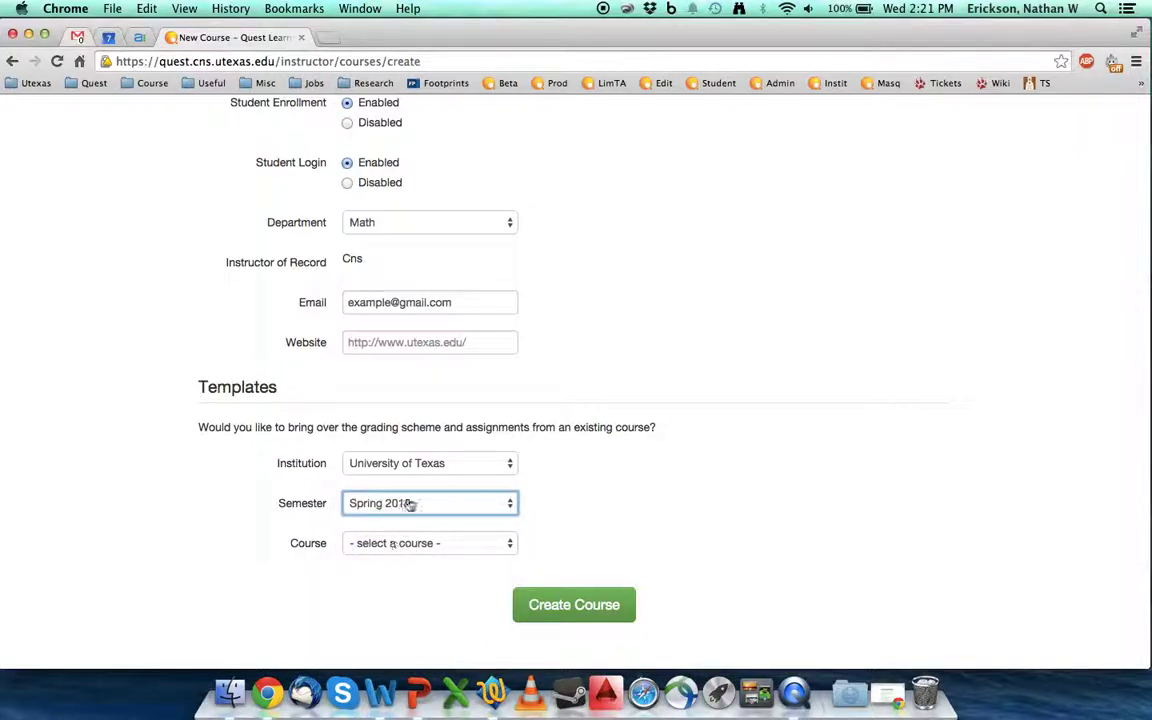
left_click(398, 543)
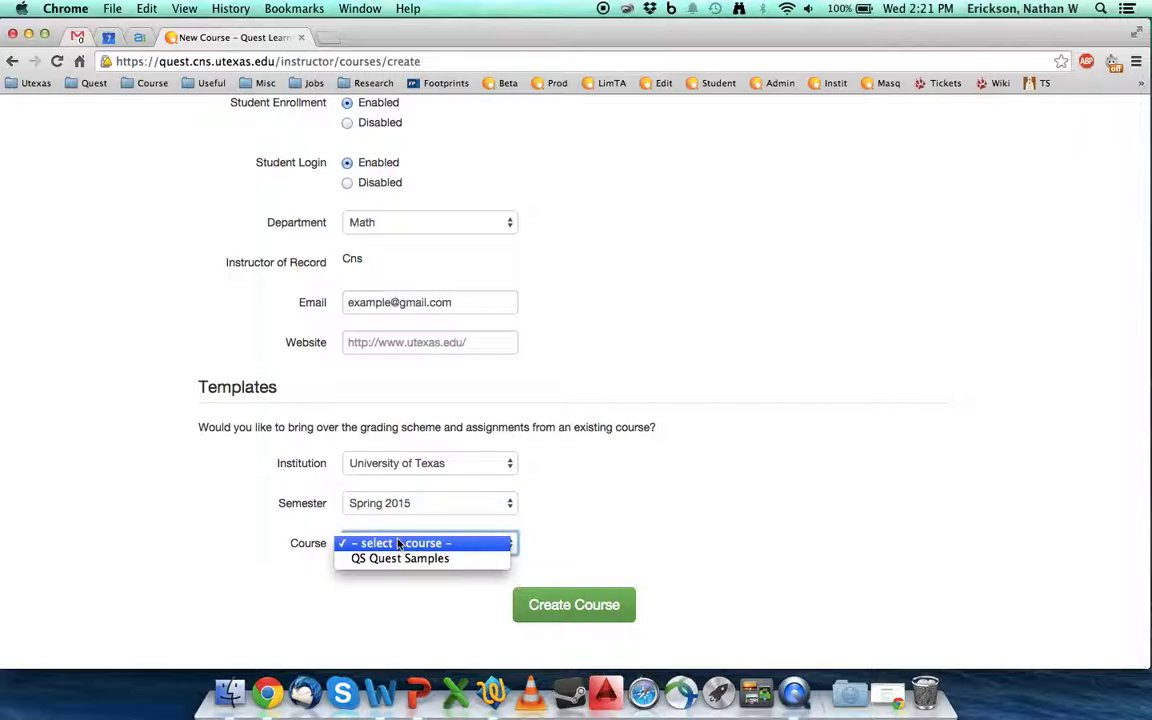
left_click(400, 559)
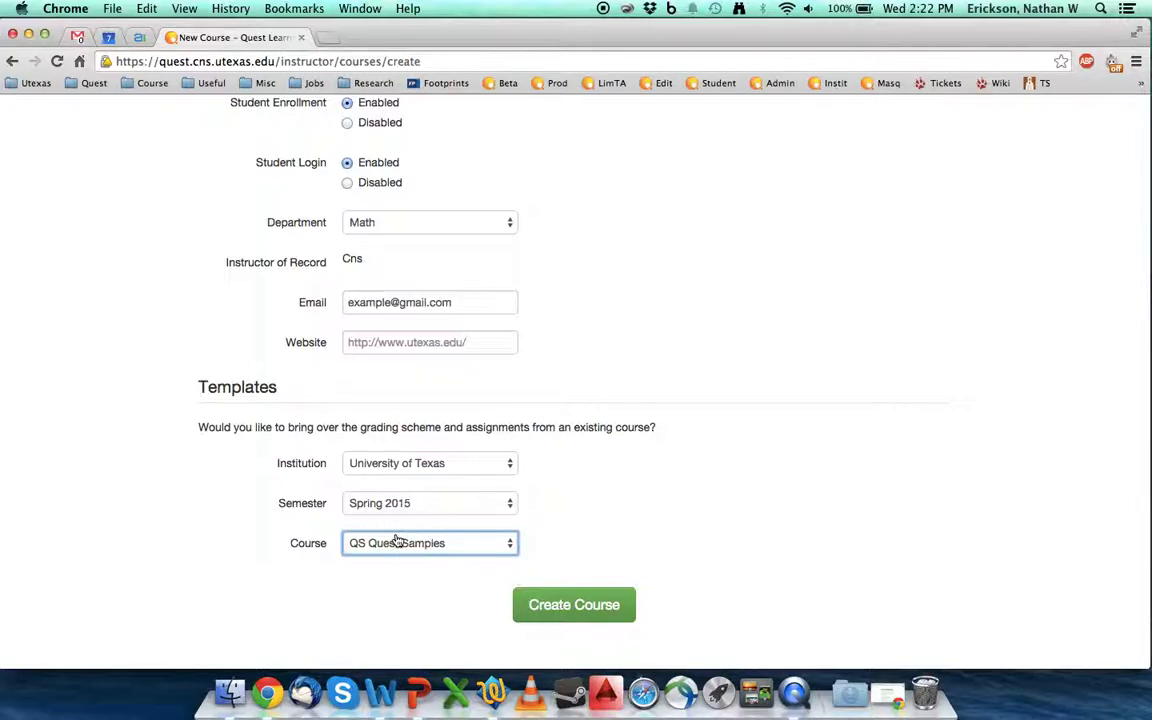
left_click(465, 552)
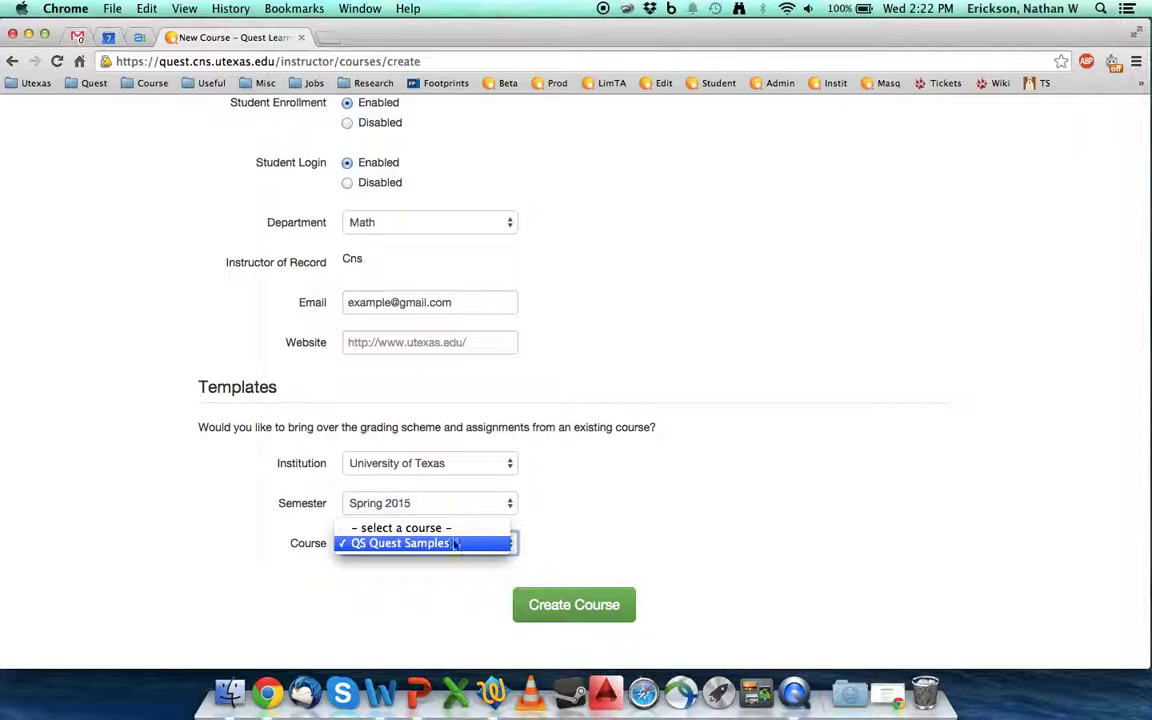
left_click(447, 529)
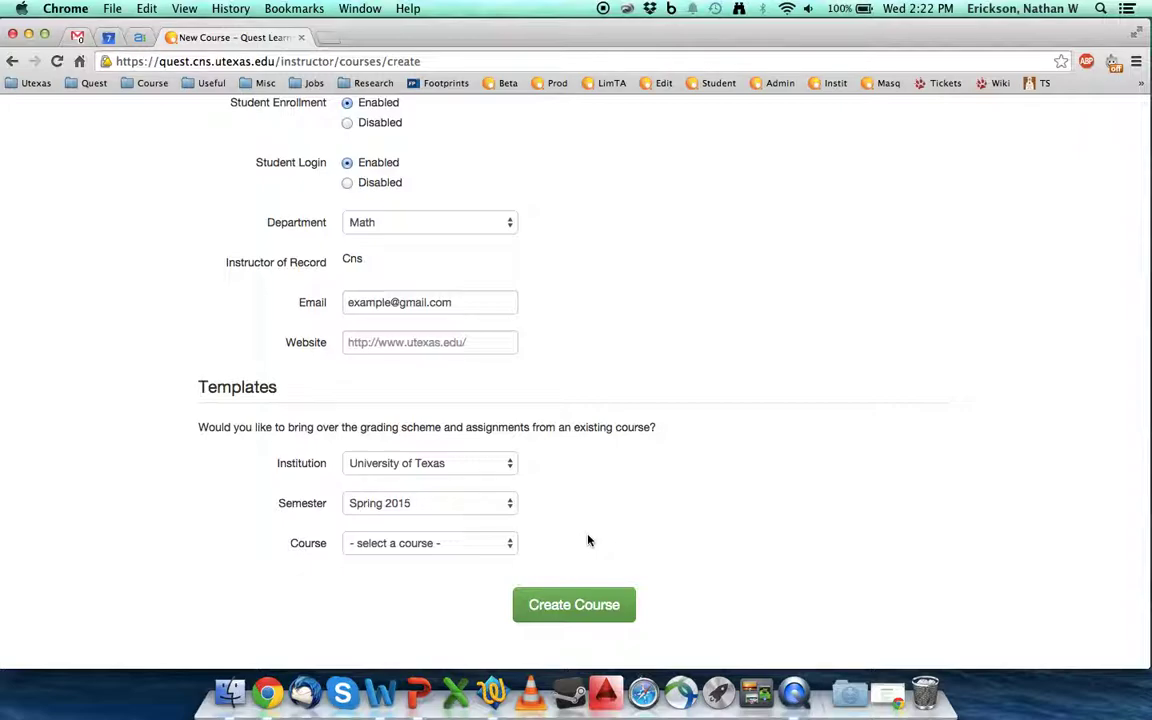
Submit the NC101 course with Create Course and confirm the creation summary
left_click(574, 605)
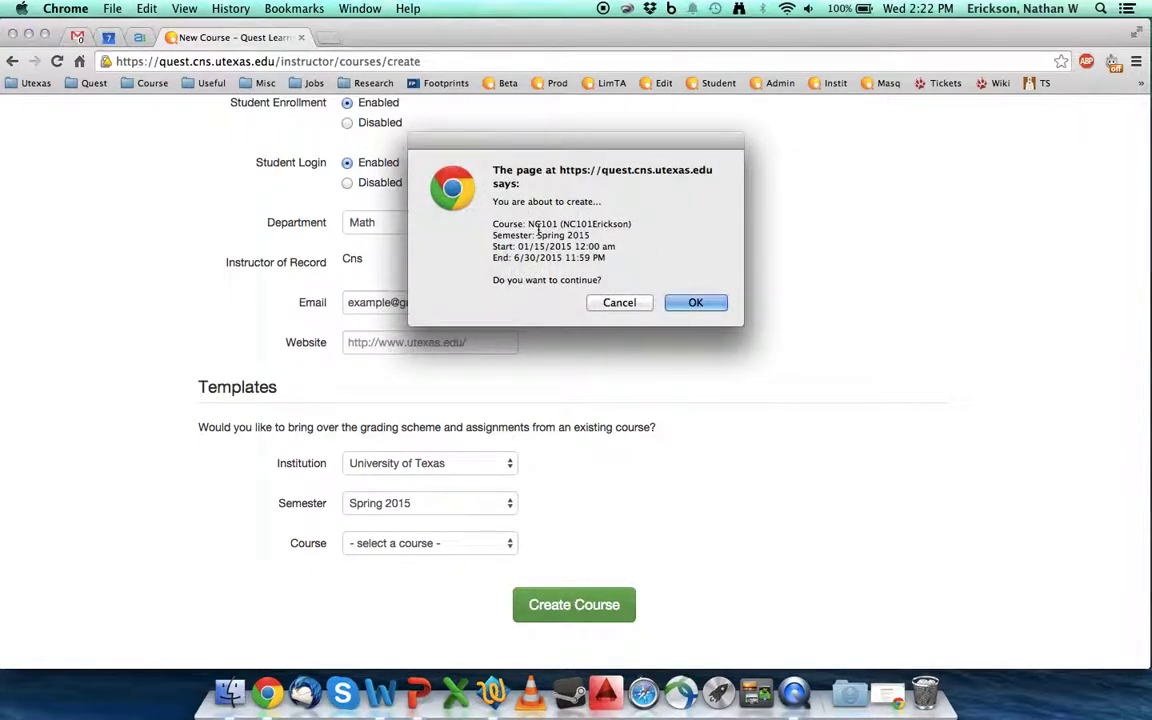
double_click(601, 224)
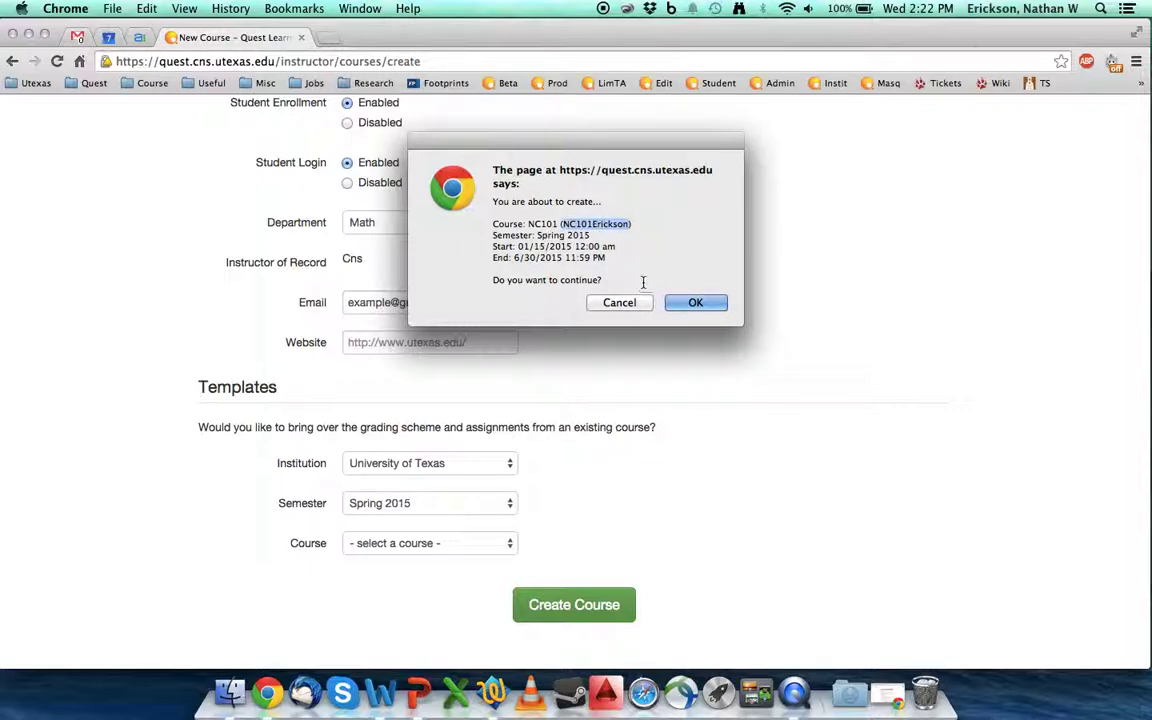
left_click(696, 304)
left_click(696, 303)
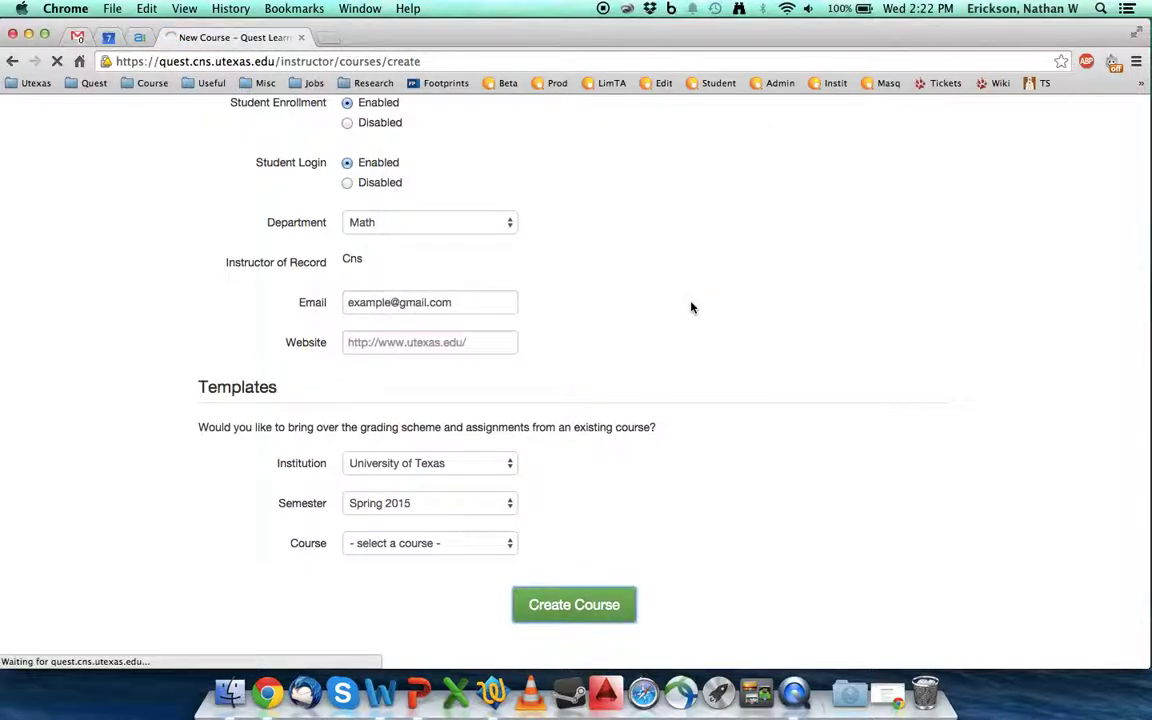